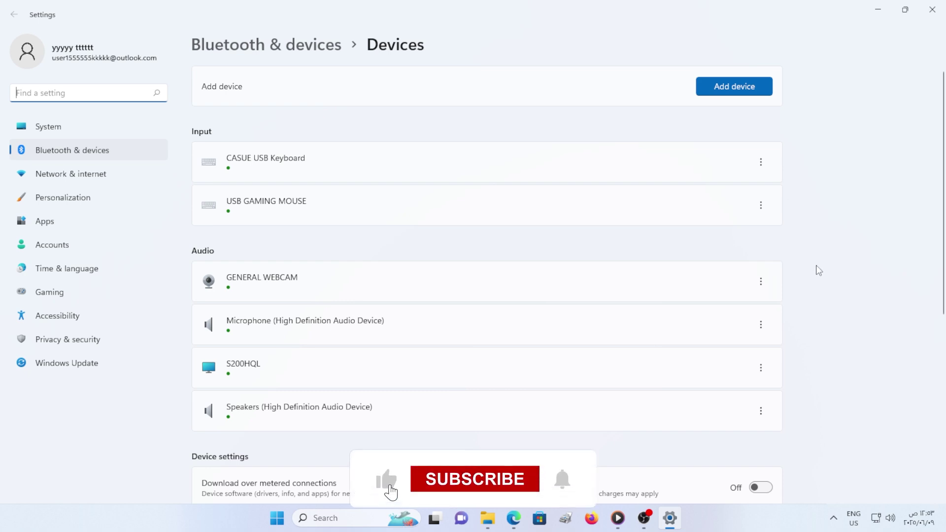
# Look through the connected devices and related settings on the Bluetooth & devices page, and close Settings.
pyautogui.scroll(-3, 818, 270)
pyautogui.scroll(-1, 819, 270)
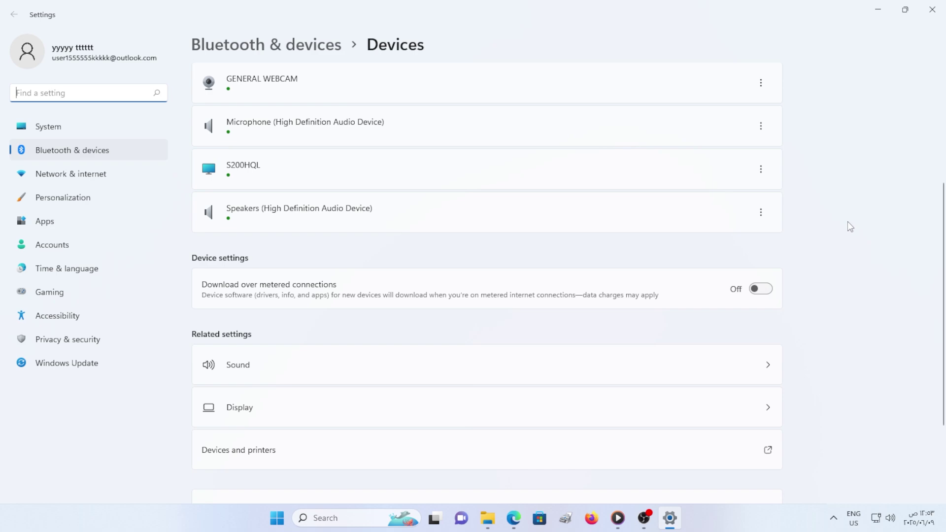
pyautogui.click(931, 10)
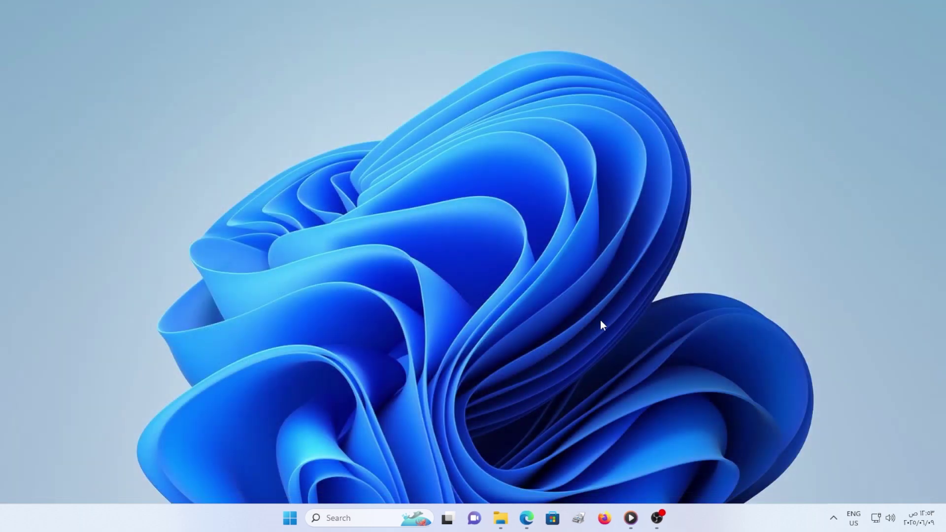
# In Device Manager, search automatically for drivers for the WAN Miniport (IP) network adapter, and close the manager.
pyautogui.rightClick(295, 508)
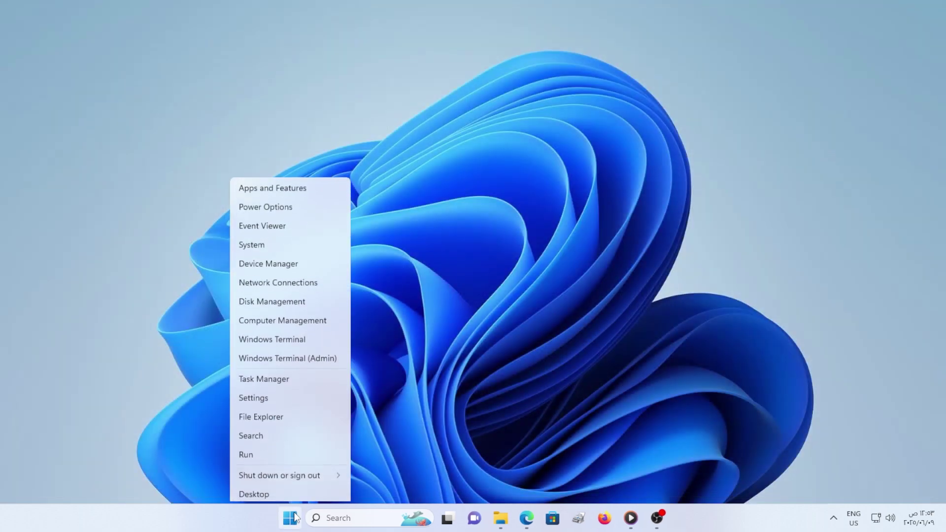
pyautogui.click(298, 262)
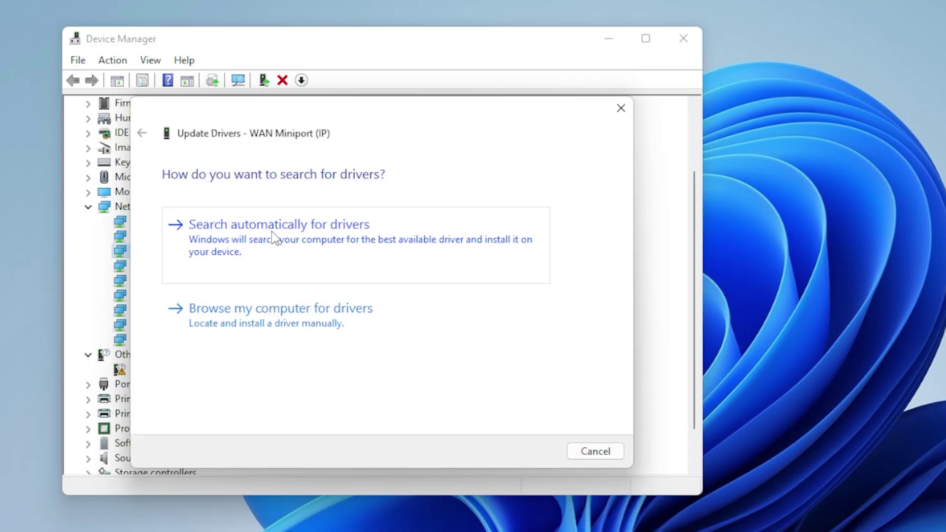
pyautogui.click(272, 234)
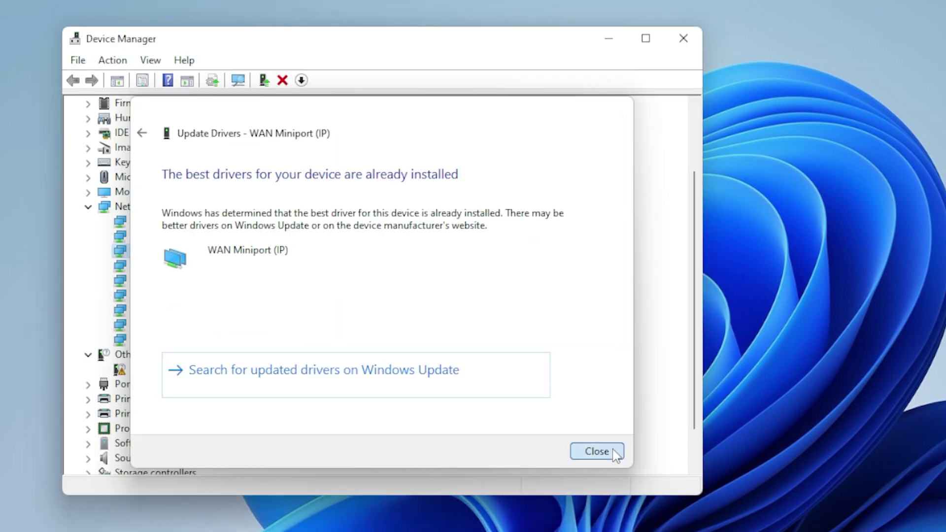
pyautogui.click(613, 450)
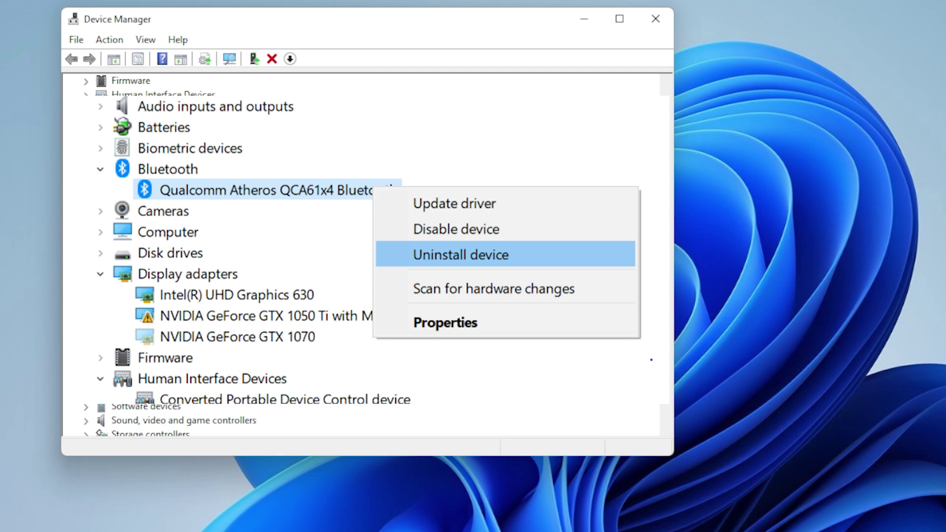
pyautogui.click(652, 29)
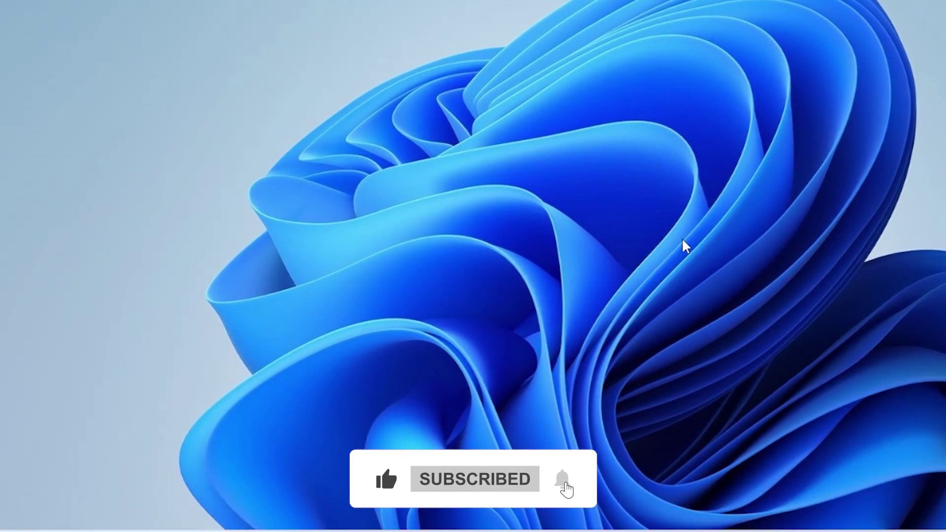
# Open the Windows Services console by running services.msc.
pyautogui.press('super')
pyautogui.press('super+r')
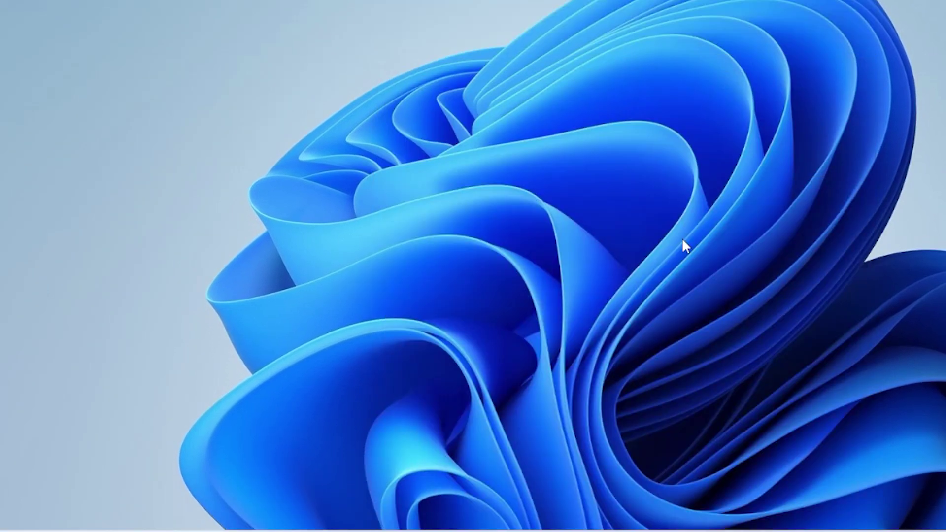
pyautogui.write('s')
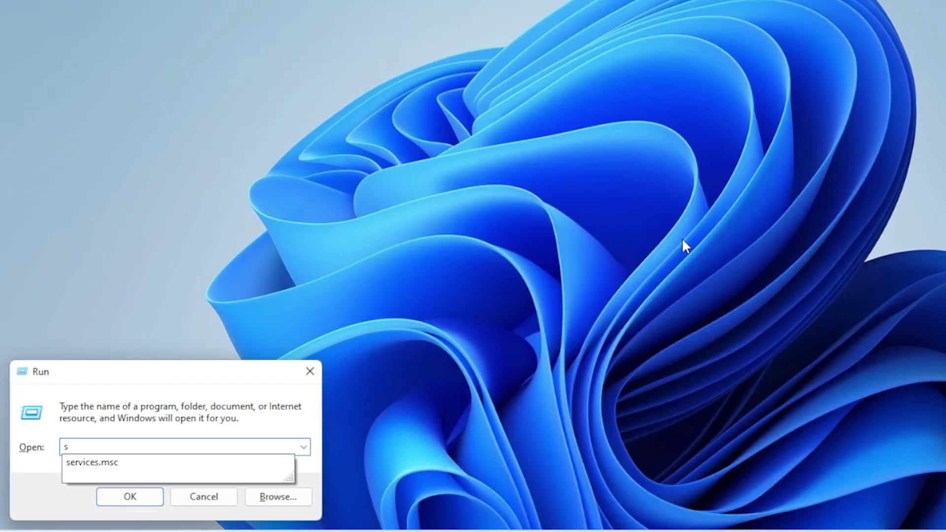
pyautogui.press('Down')
pyautogui.press('Return')
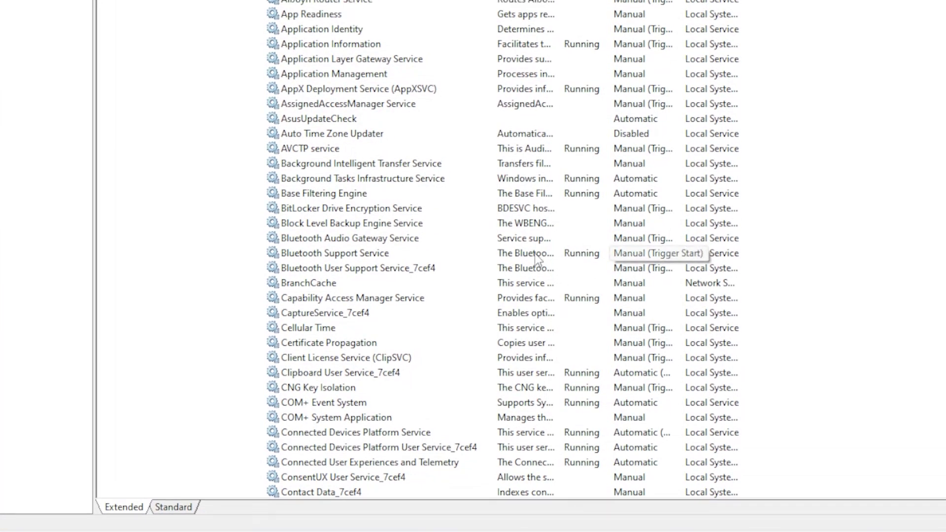
# Choose Automatic as the startup type in the Bluetooth Support Service properties, and close the dialog without applying it.
pyautogui.click(458, 279)
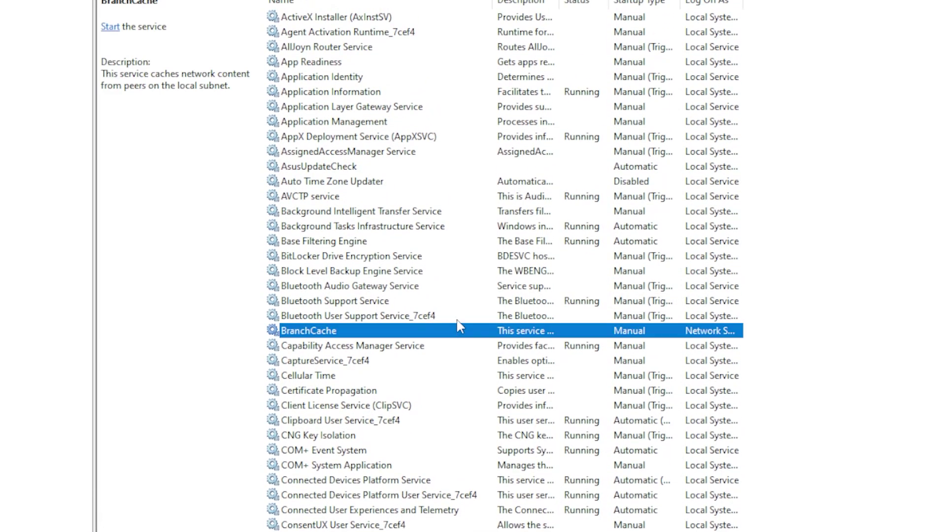
pyautogui.press('b')
pyautogui.press('b')
pyautogui.press('b')
pyautogui.press('b')
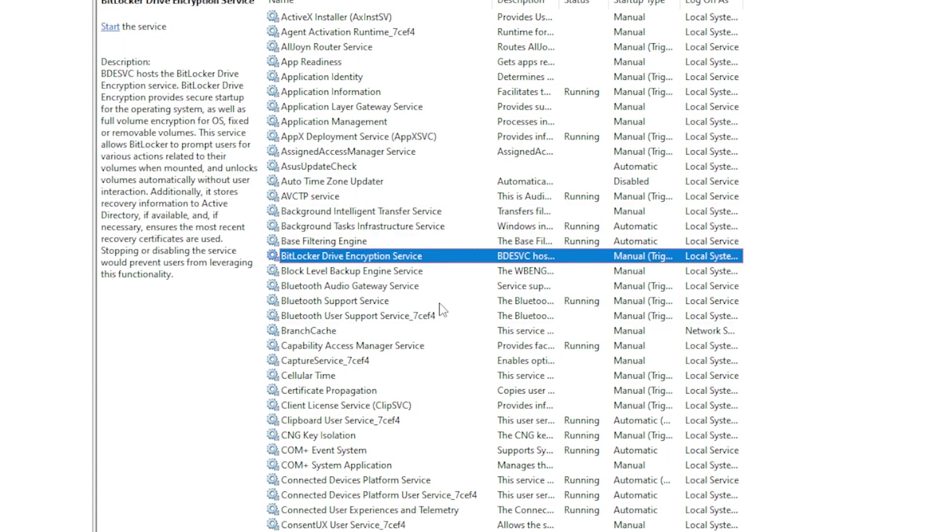
pyautogui.press('b')
pyautogui.press('b')
pyautogui.press('b')
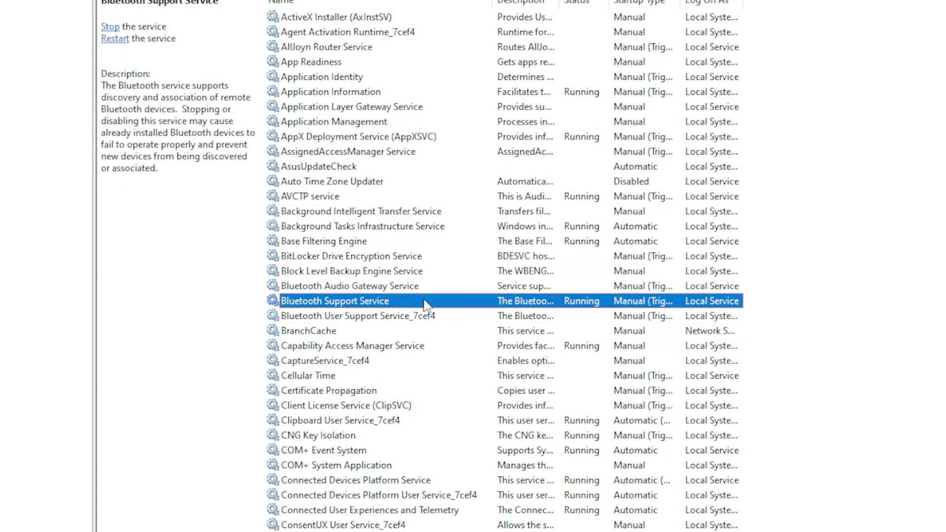
pyautogui.doubleClick(424, 304)
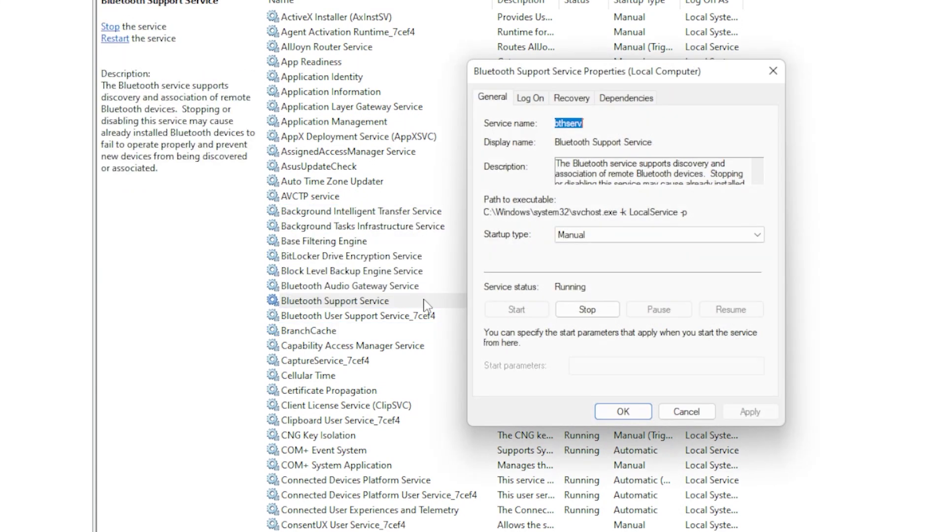
pyautogui.click(609, 236)
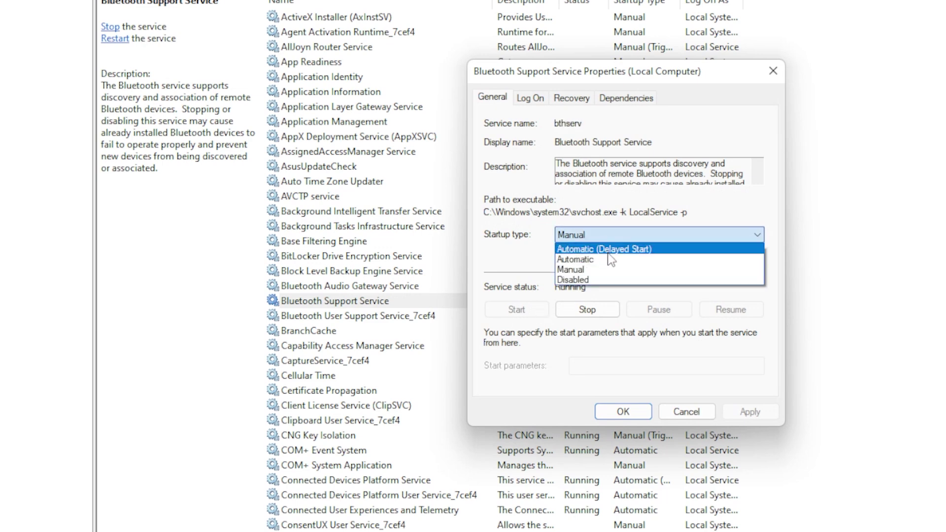
pyautogui.click(608, 259)
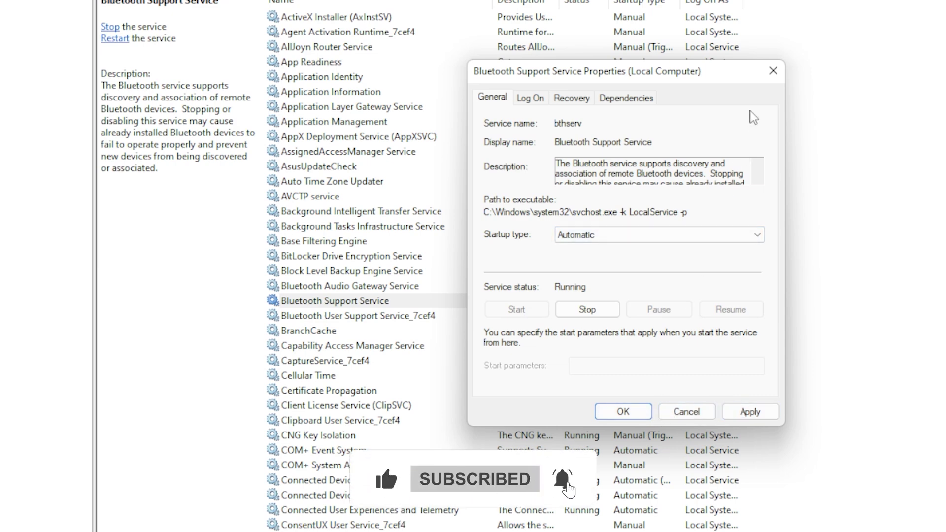
pyautogui.click(773, 80)
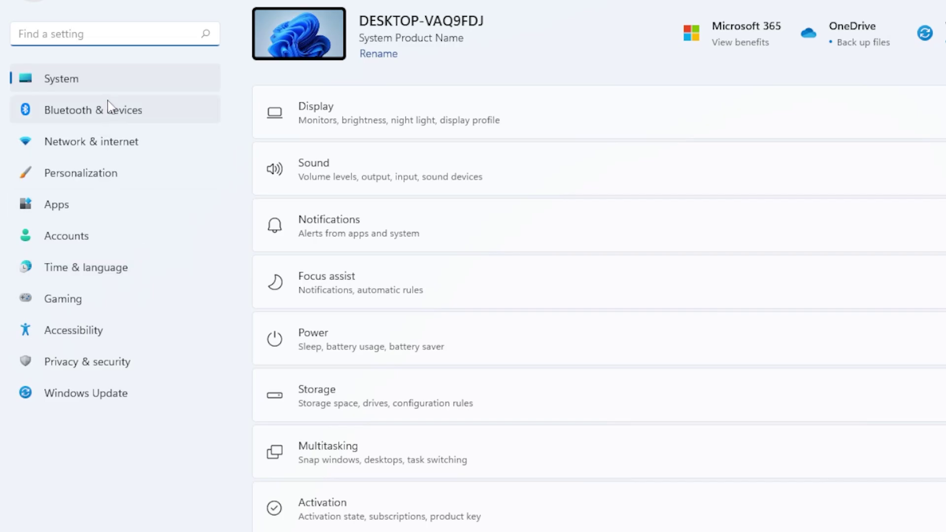
# Open the list of other troubleshooters in the system's Troubleshoot settings.
pyautogui.scroll(-3, 434, 221)
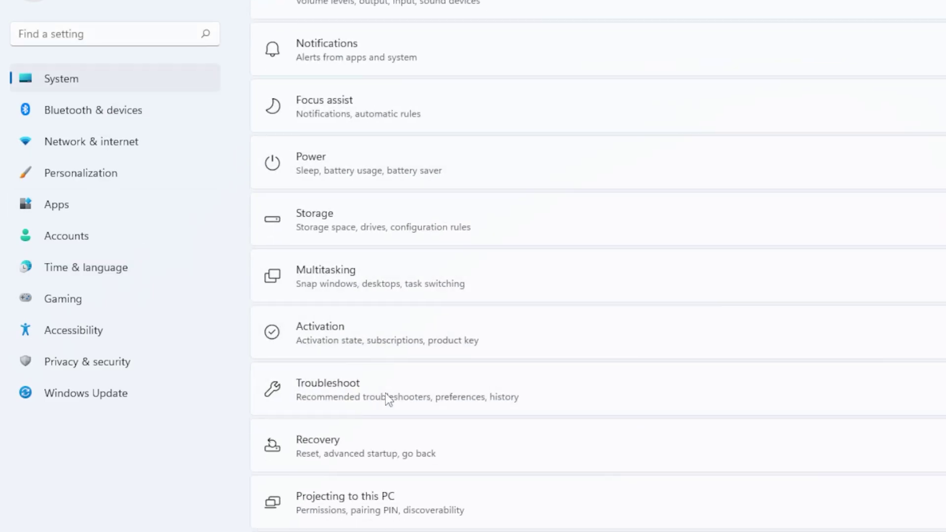
pyautogui.click(385, 395)
pyautogui.click(369, 241)
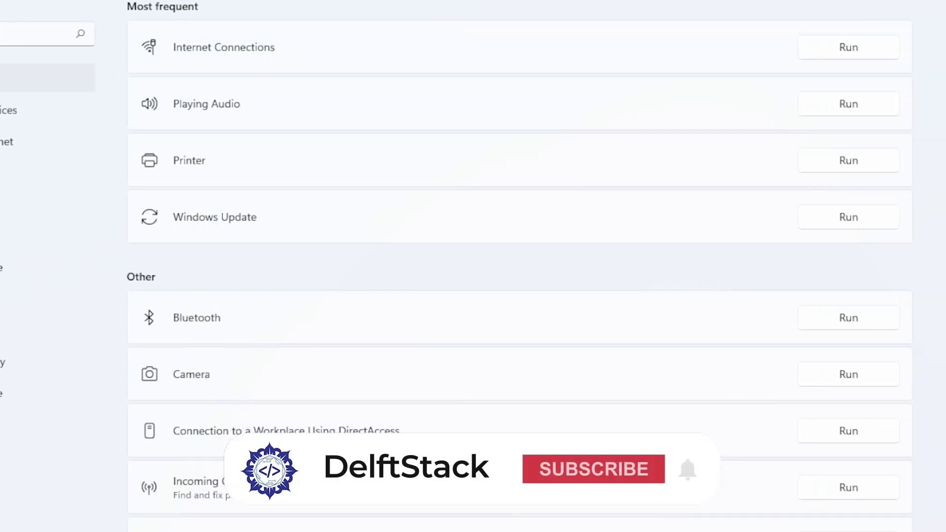
# Run the Bluetooth troubleshooter and close its window.
pyautogui.scroll(-3, 827, 330)
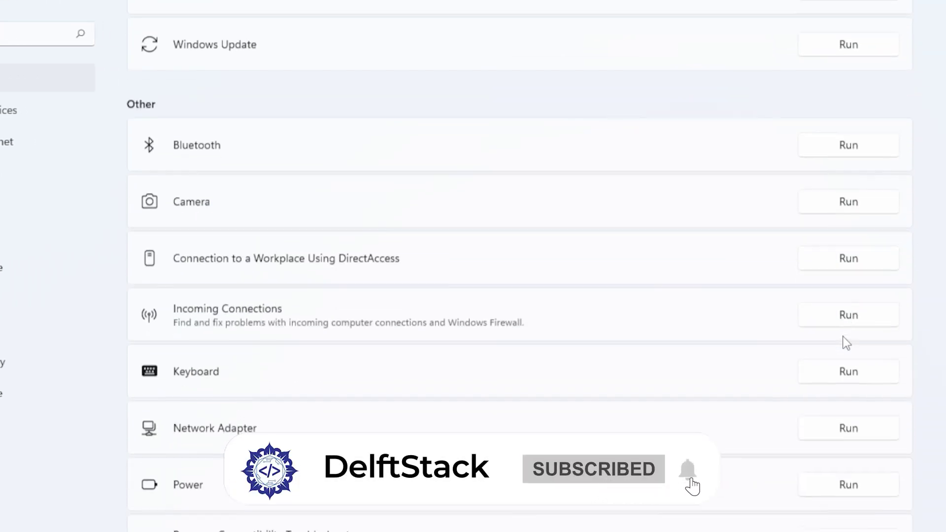
pyautogui.scroll(3, 719, 254)
pyautogui.click(851, 320)
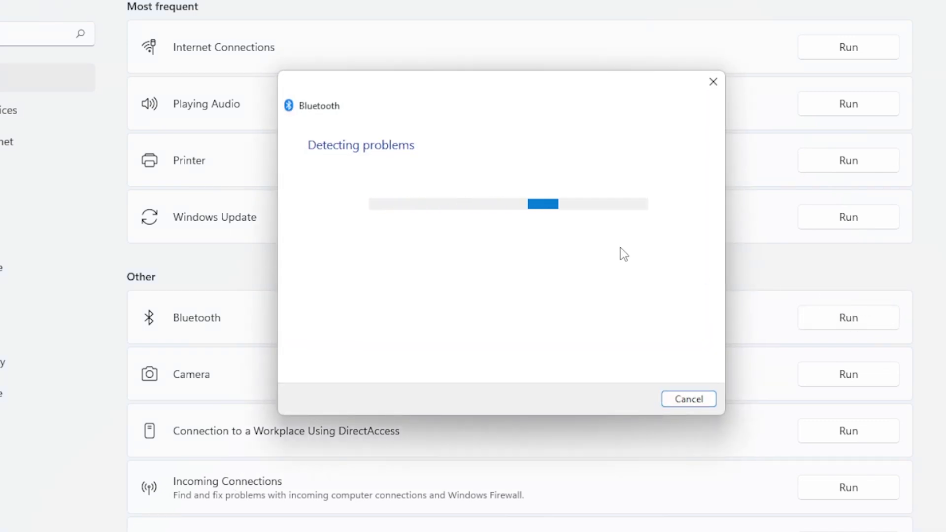
pyautogui.click(698, 400)
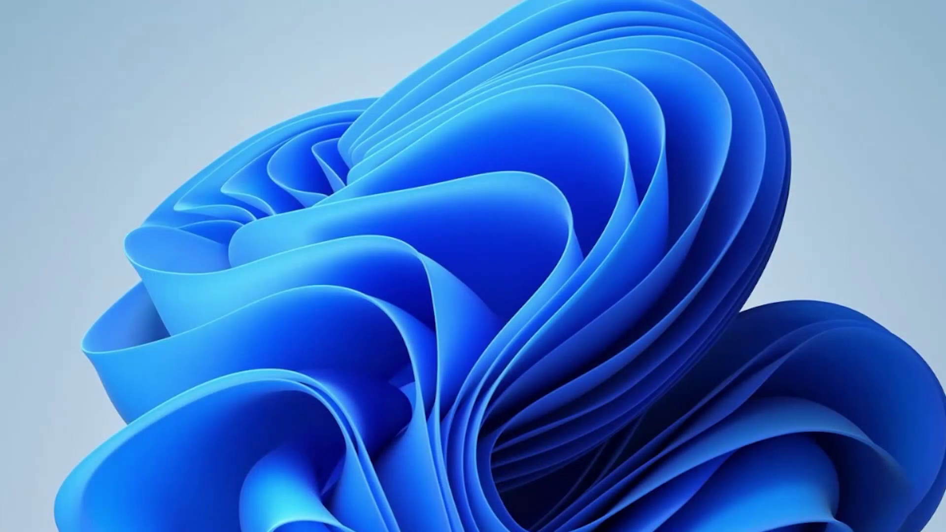
# View the power options with the Restart choice in the Start menu, and dismiss them without restarting.
pyautogui.press('super')
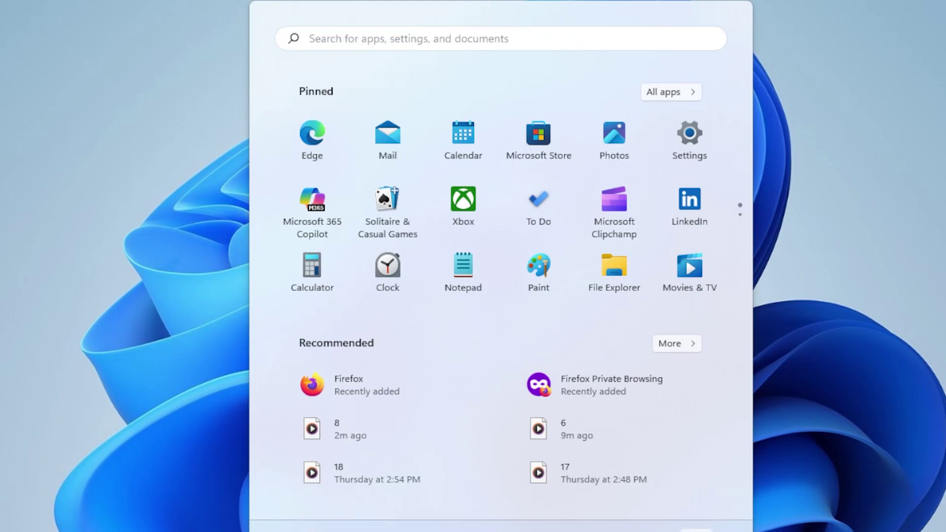
pyautogui.click(695, 530)
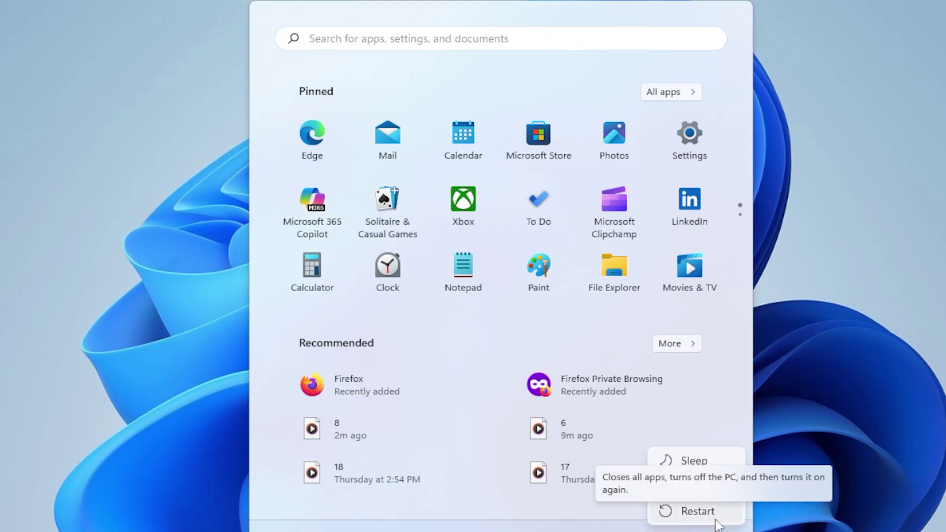
pyautogui.click(862, 391)
pyautogui.click(860, 386)
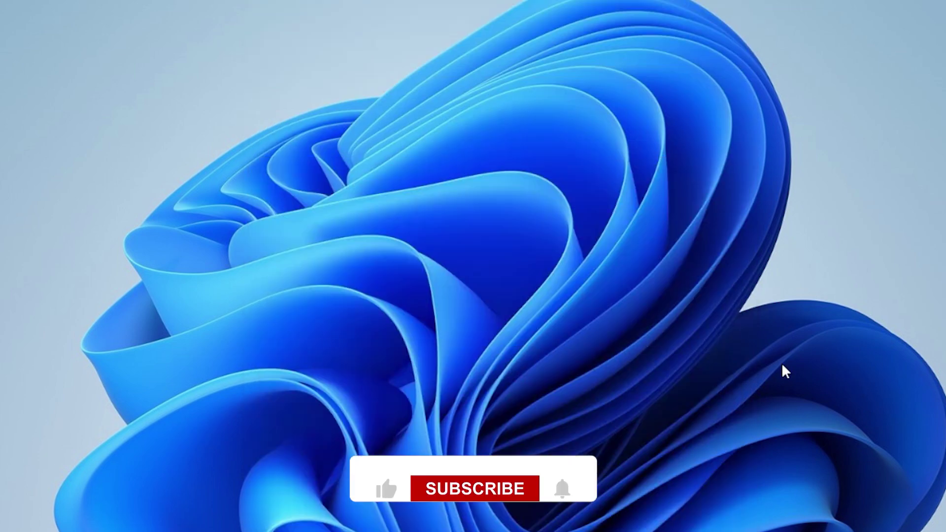
# In Device Manager, scan the Other devices category for hardware changes, and close the manager.
pyautogui.press('super+x')
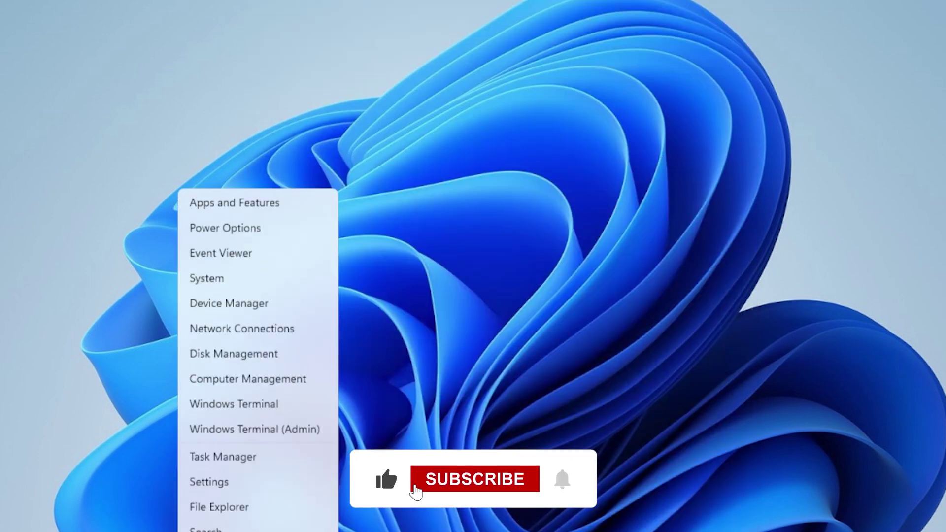
pyautogui.click(289, 259)
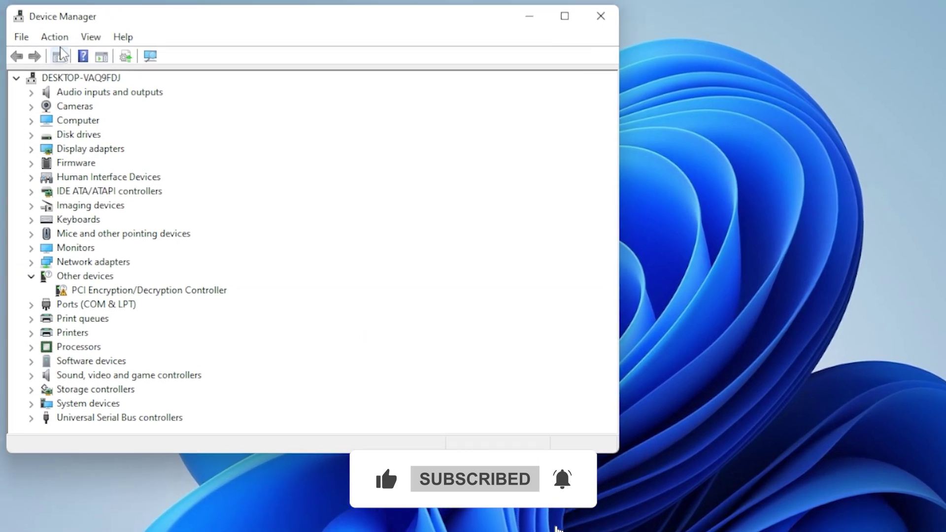
pyautogui.rightClick(37, 216)
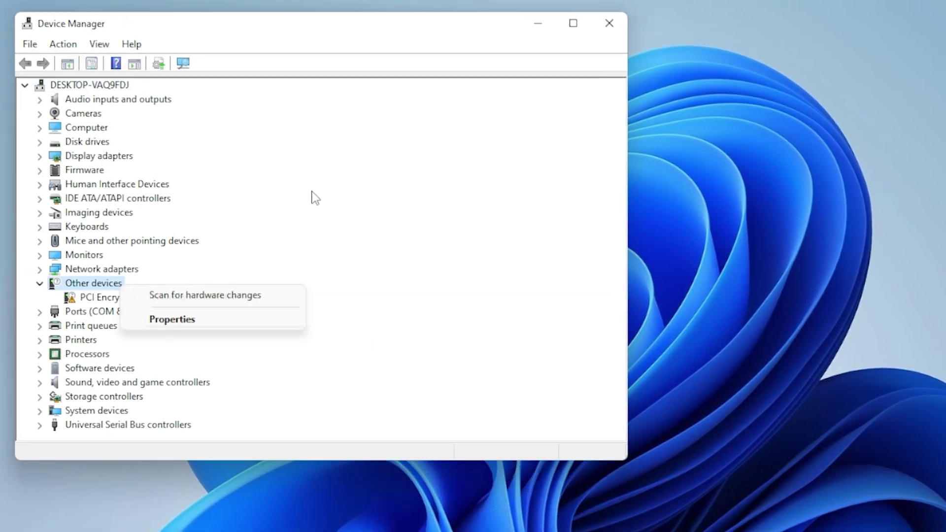
pyautogui.click(219, 295)
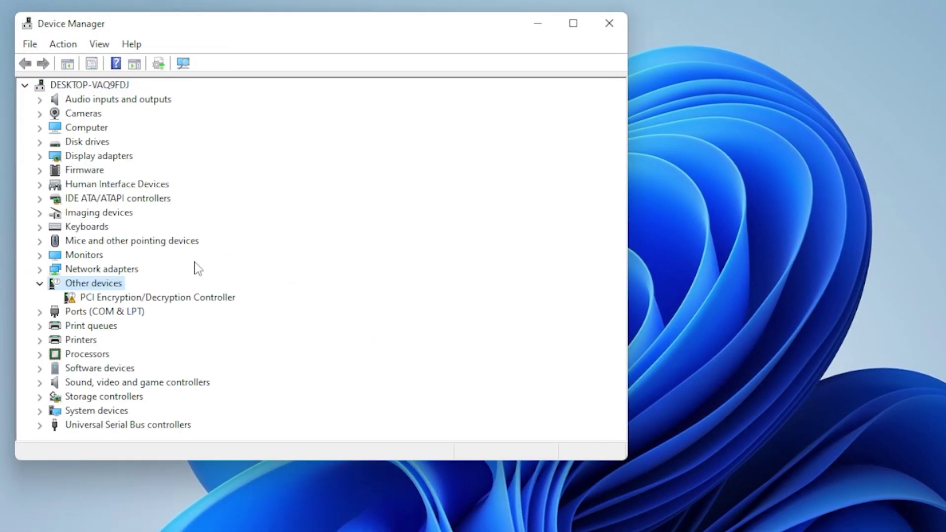
pyautogui.rightClick(101, 283)
pyautogui.click(121, 294)
pyautogui.click(622, 22)
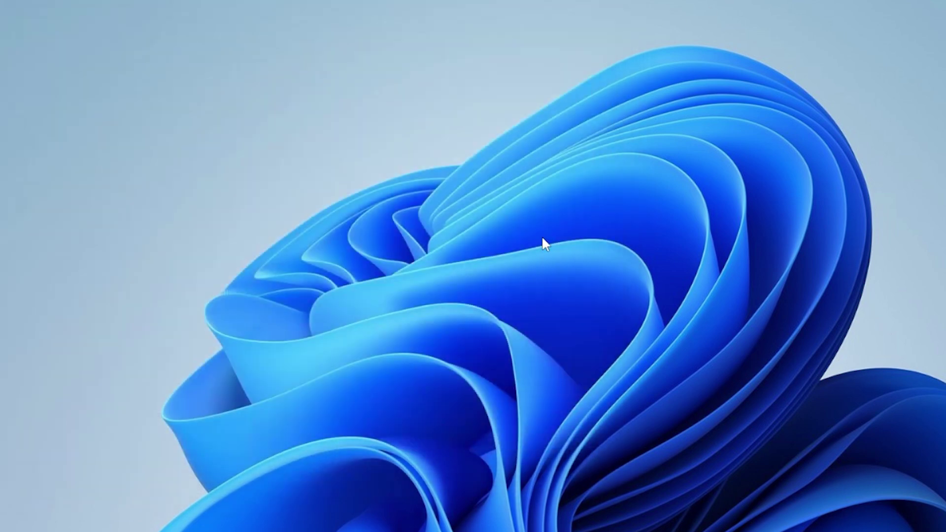
# Open Microsoft Edge and search the web for "latest bloetooth deriver".
pyautogui.press('super')
pyautogui.write('e')
pyautogui.click(351, 216)
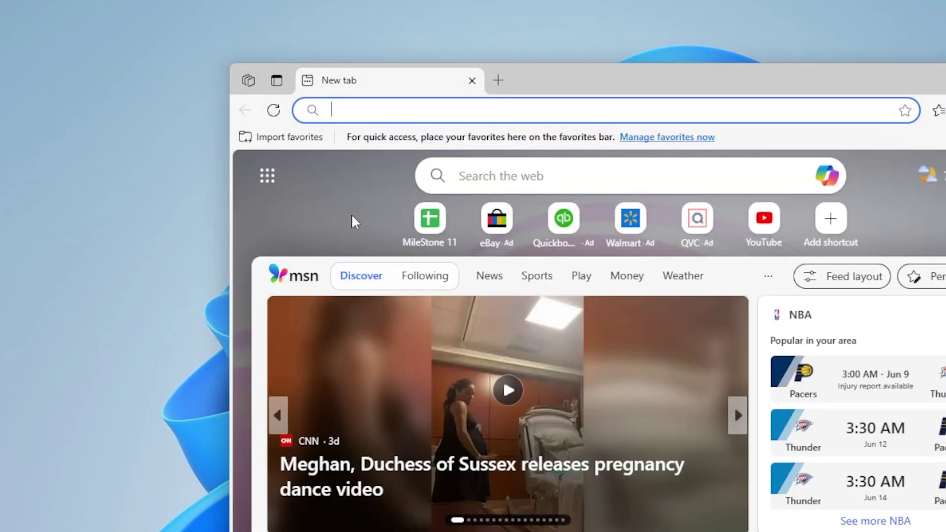
pyautogui.write('latest b')
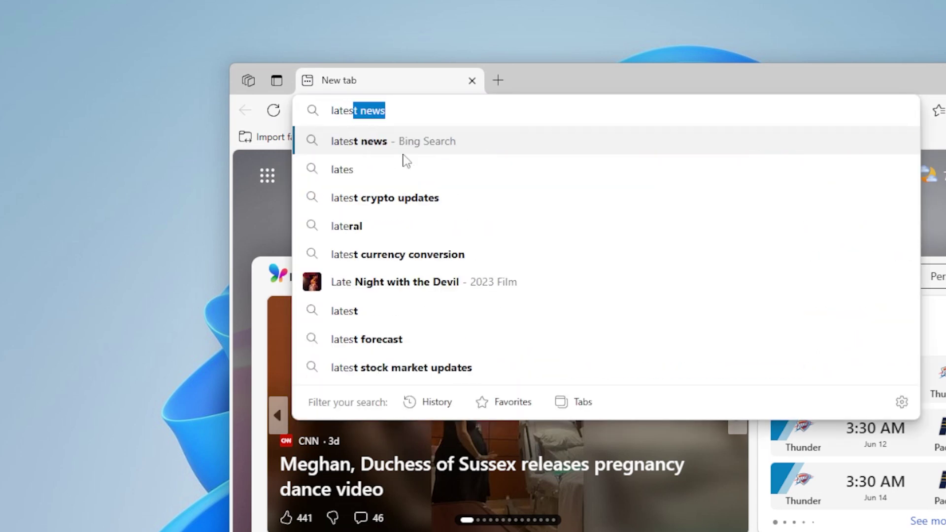
pyautogui.write('l')
pyautogui.press('BackSpace')
pyautogui.write('bl')
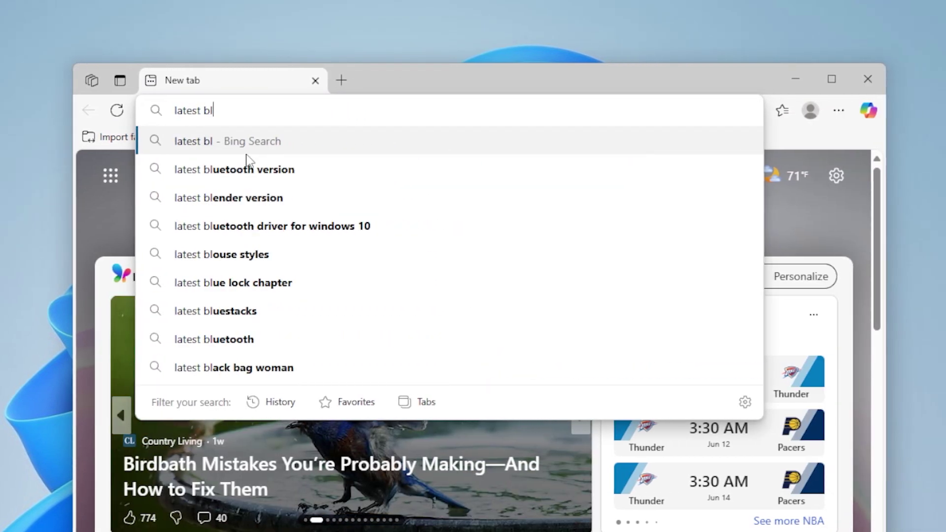
pyautogui.write('oetooth deri')
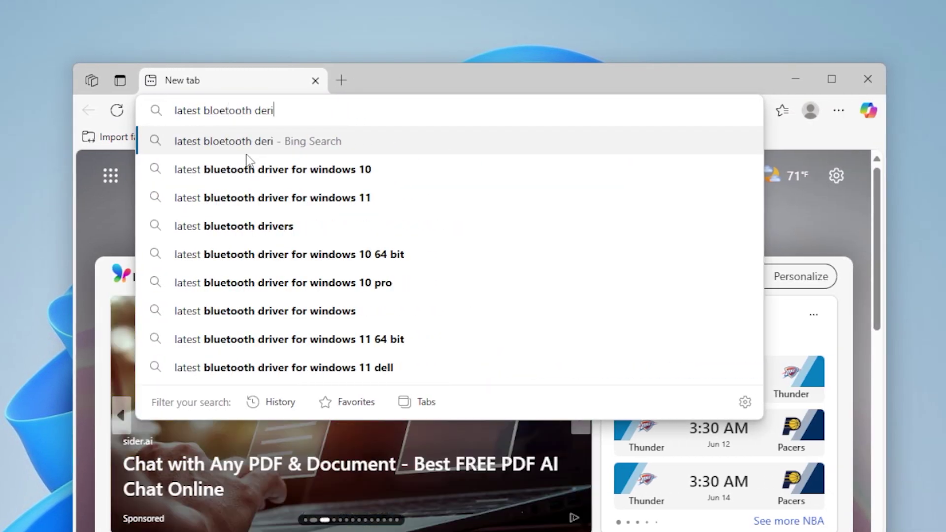
pyautogui.write('ver')
pyautogui.press('Return')
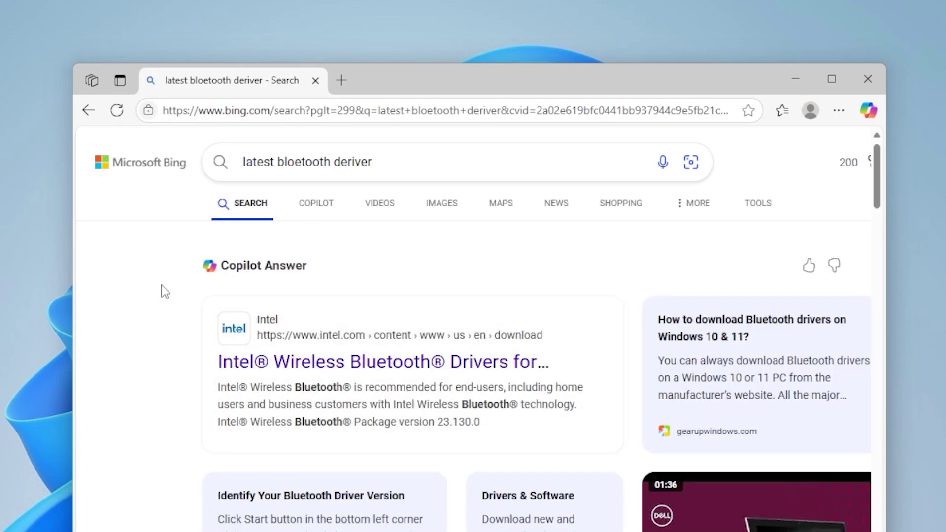
# Look over the search results for a Bluetooth driver download, and close the browser.
pyautogui.scroll(-2, 165, 291)
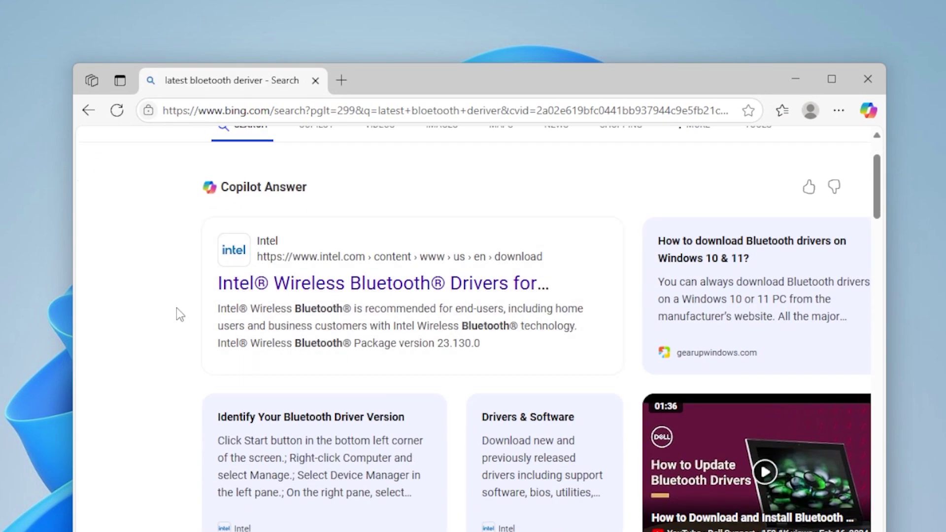
pyautogui.scroll(2, 182, 310)
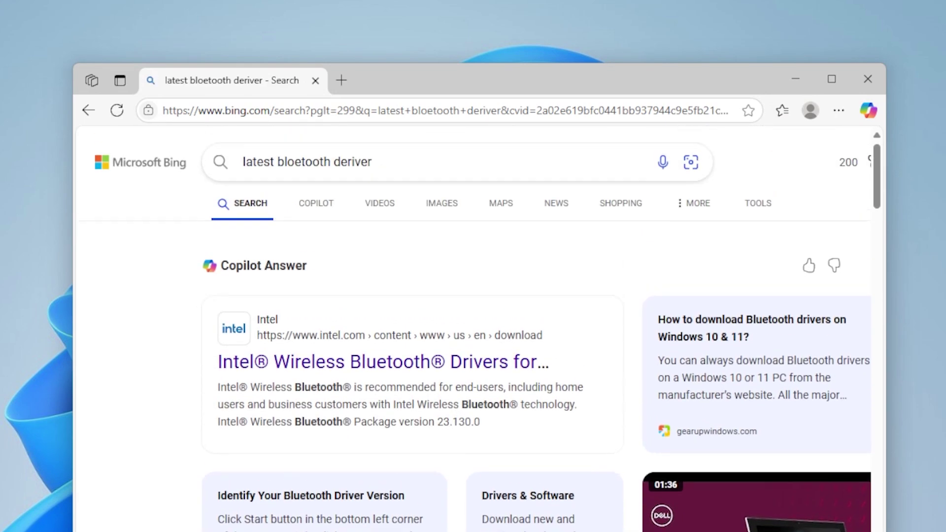
pyautogui.click(868, 79)
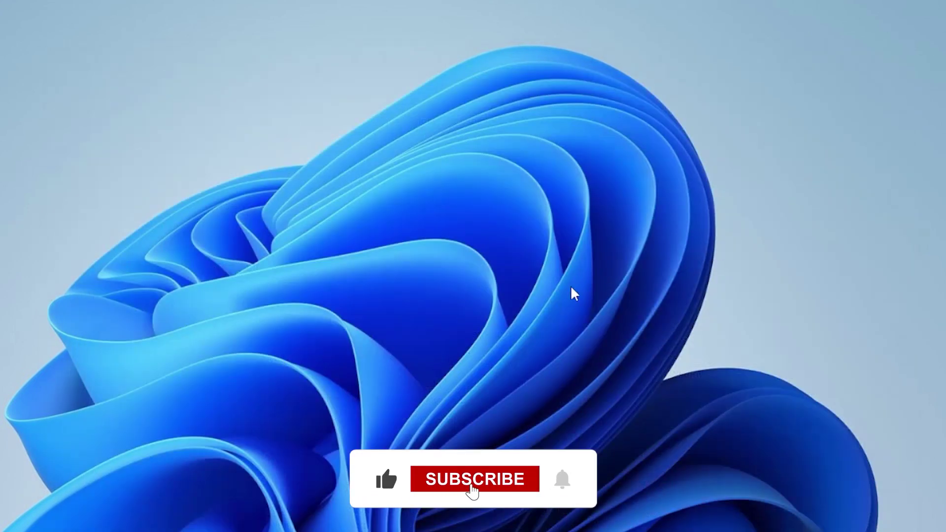
pyautogui.rightClick(546, 299)
pyautogui.click(579, 337)
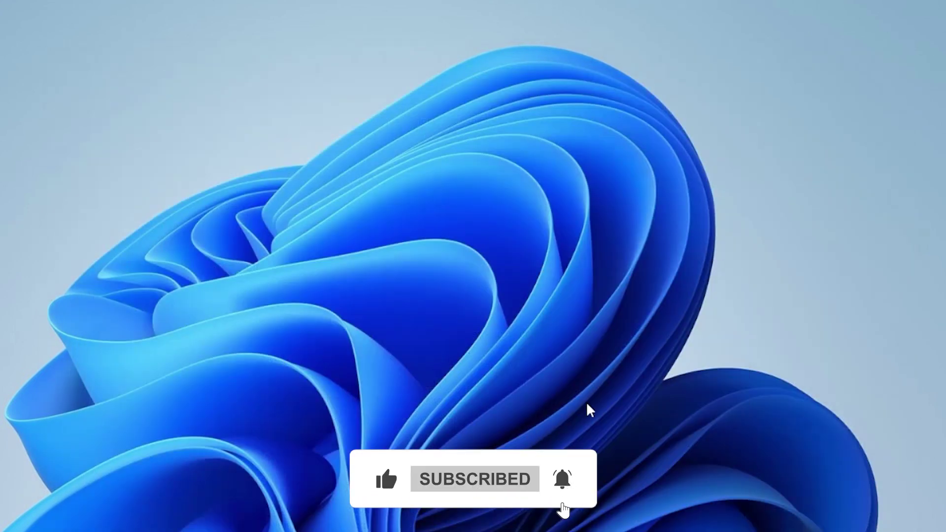